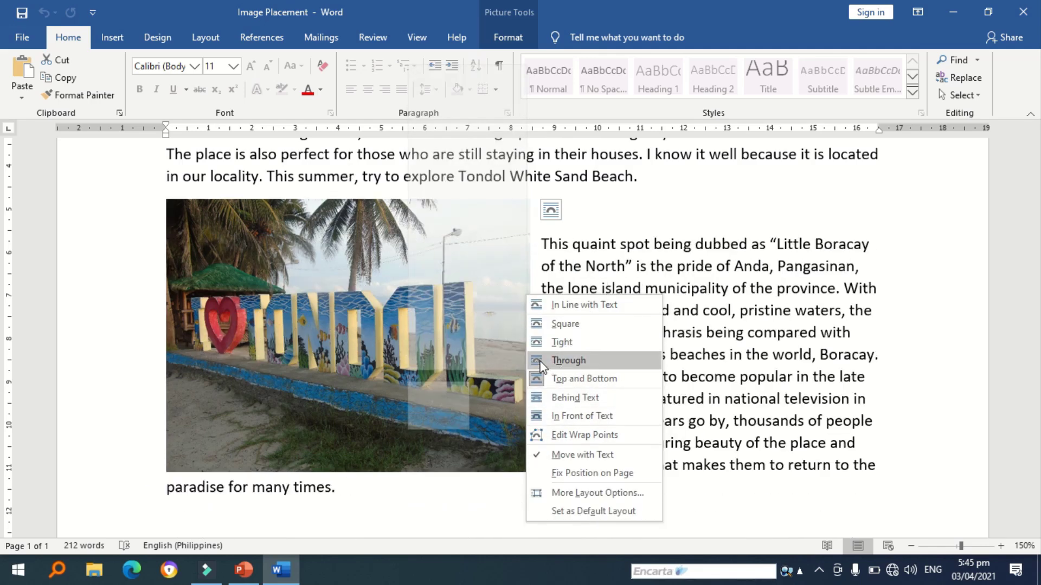
Step: Wrap the beach picture In Line with Text and move it to the start of the first body paragraph
{"action": "key", "text": "Escape"}
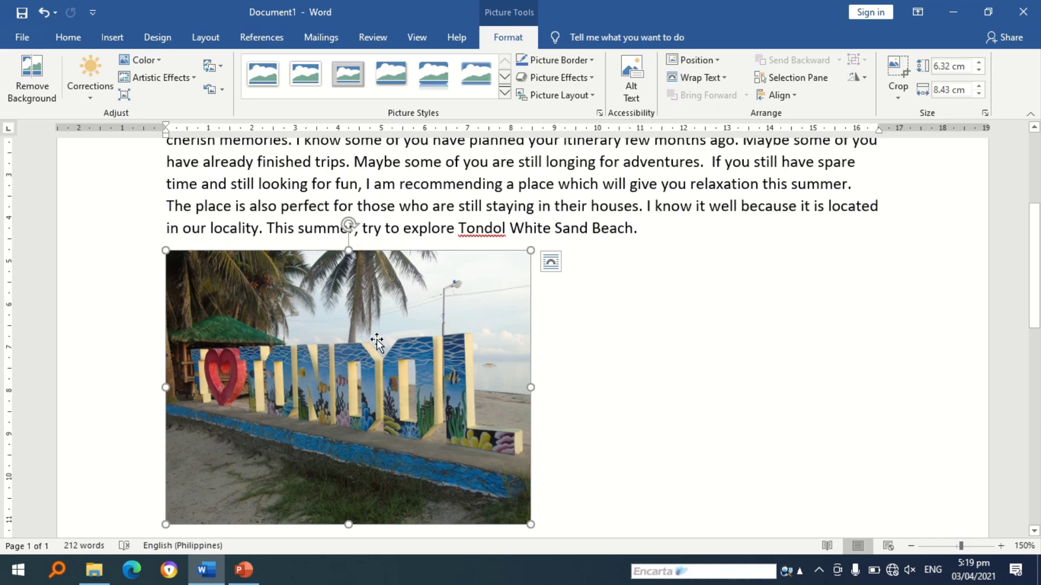
{"action": "right_click", "coordinate": [377, 341]}
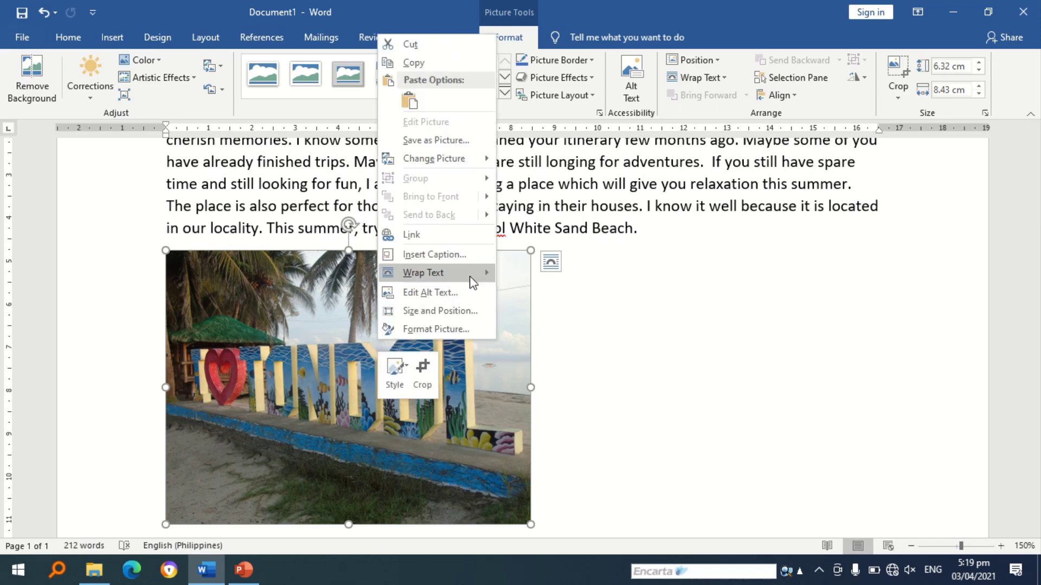
{"action": "mouse_move", "coordinate": [470, 281]}
{"action": "left_click", "coordinate": [518, 274]}
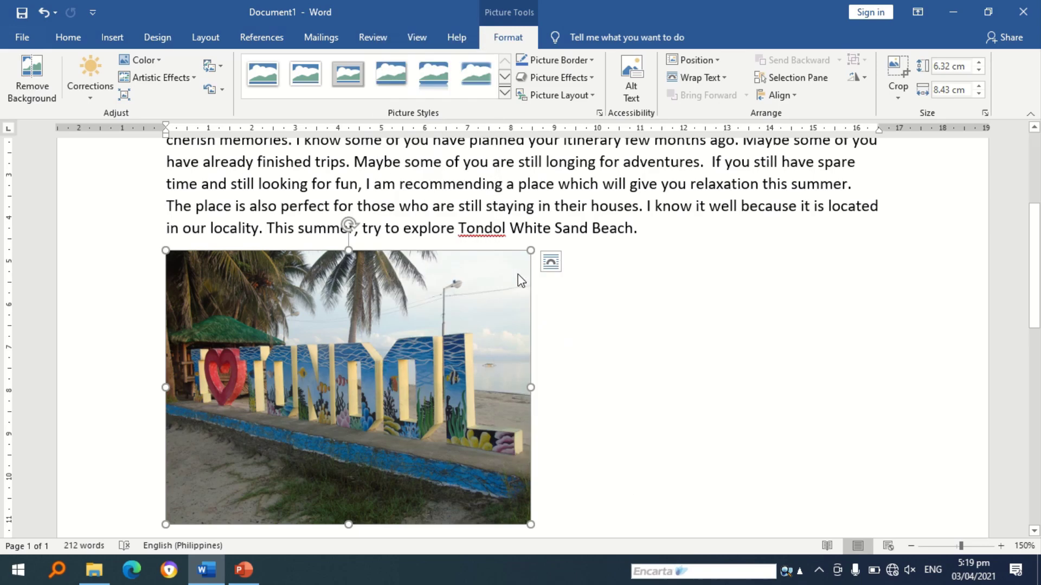
{"action": "left_click_drag", "start_coordinate": [399, 385], "coordinate": [162, 170]}
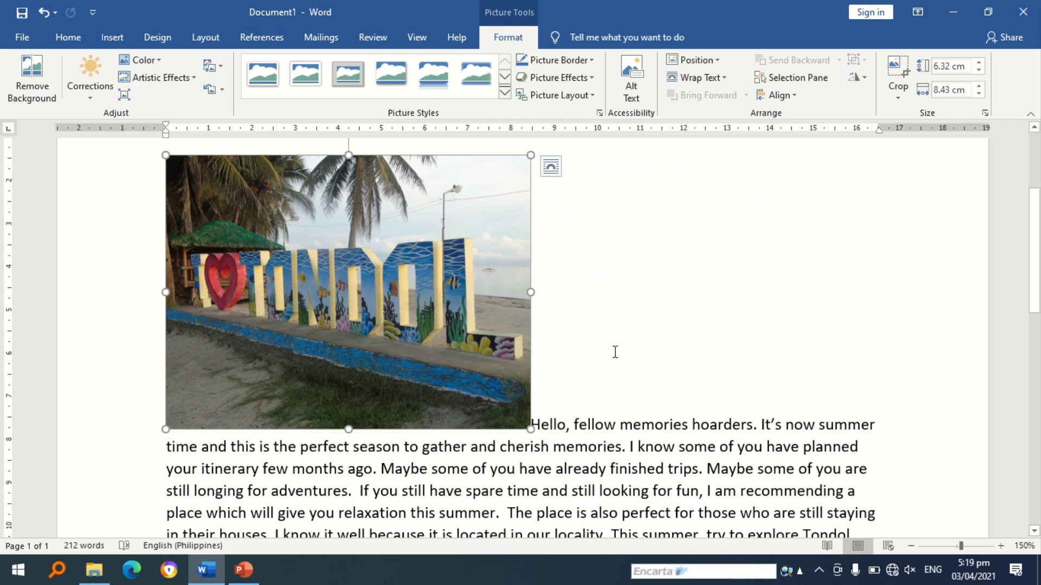
{"action": "scroll", "coordinate": [615, 352], "scroll_direction": "up", "scroll_amount": 1}
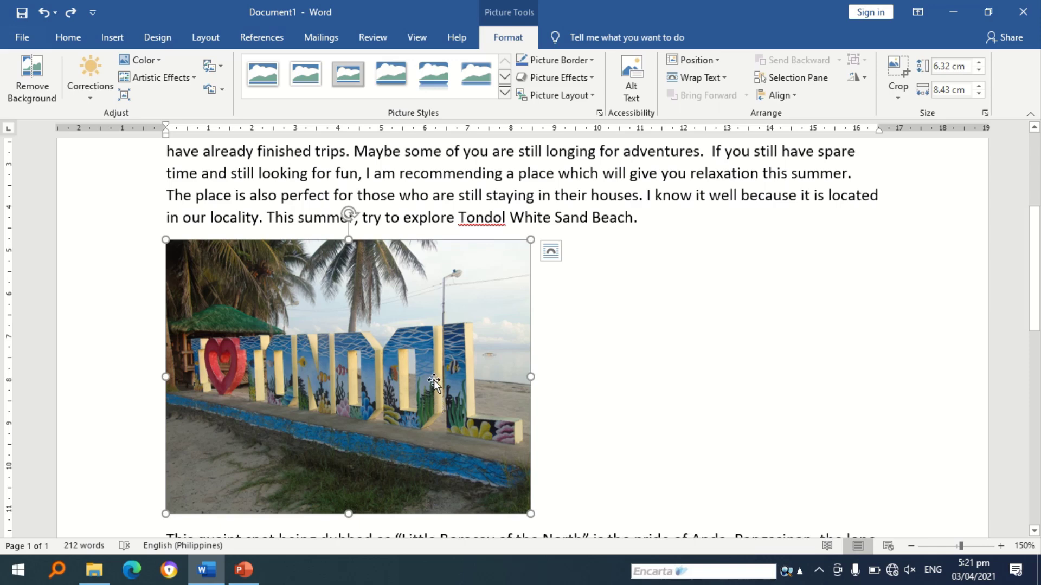
Step: Apply Square wrapping to the beach picture, move it into the first body paragraph and shift it toward the left margin
{"action": "right_click", "coordinate": [433, 379]}
{"action": "mouse_move", "coordinate": [523, 314]}
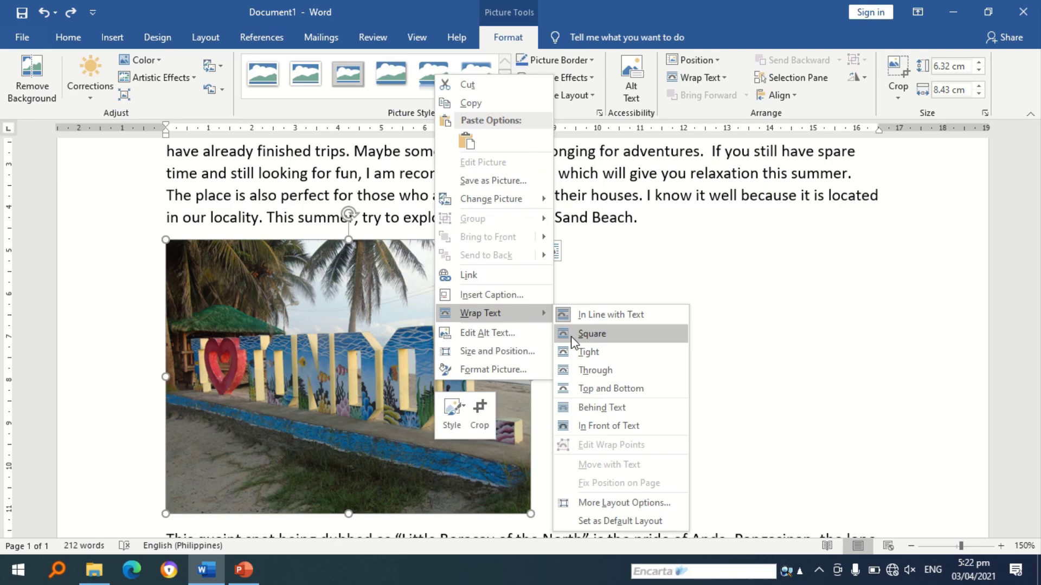
{"action": "left_click", "coordinate": [591, 333]}
{"action": "left_click_drag", "start_coordinate": [444, 374], "coordinate": [488, 269]}
{"action": "scroll", "coordinate": [488, 276], "scroll_direction": "up", "scroll_amount": 3}
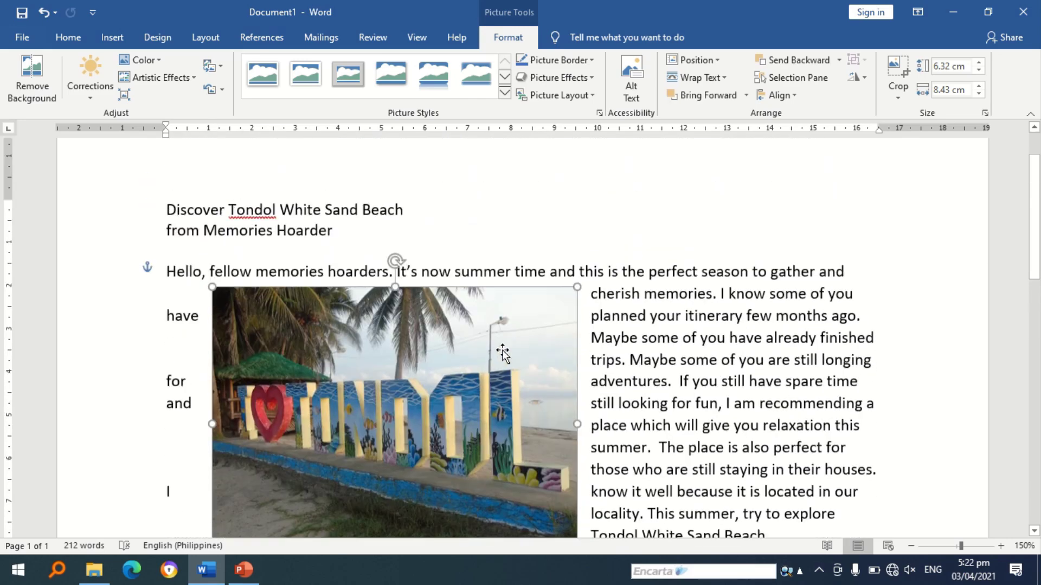
{"action": "left_click_drag", "start_coordinate": [503, 352], "coordinate": [424, 352]}
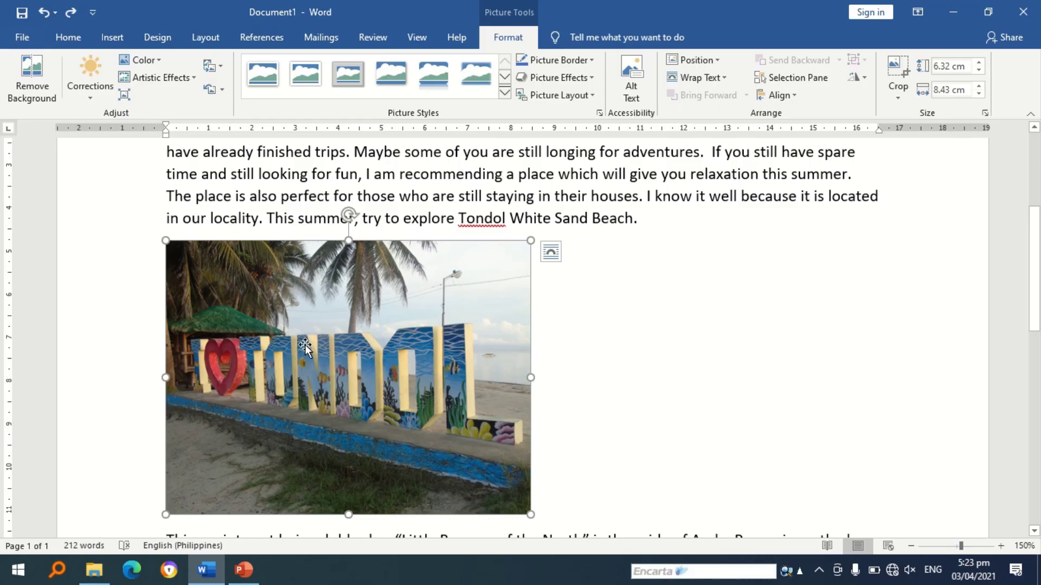
Step: Apply Tight wrapping to the beach picture, move it up into the first body paragraph and shift it to the right
{"action": "right_click", "coordinate": [305, 346]}
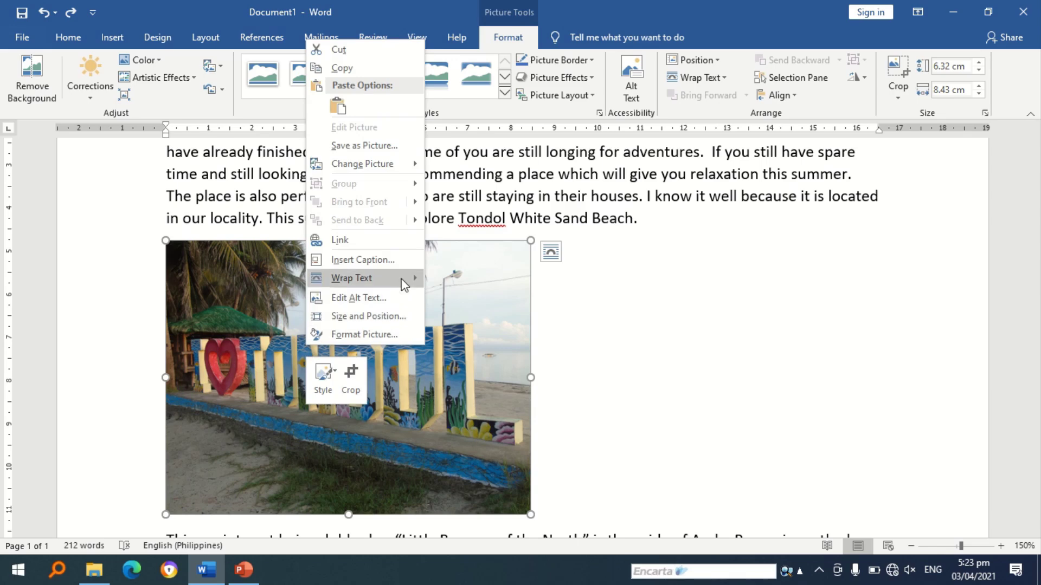
{"action": "mouse_move", "coordinate": [404, 285]}
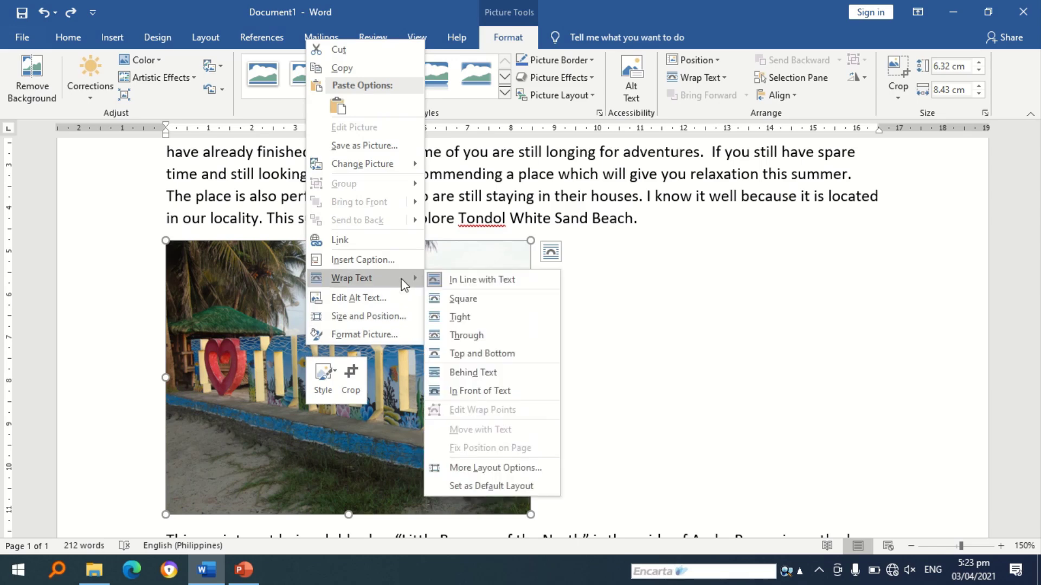
{"action": "left_click", "coordinate": [465, 320]}
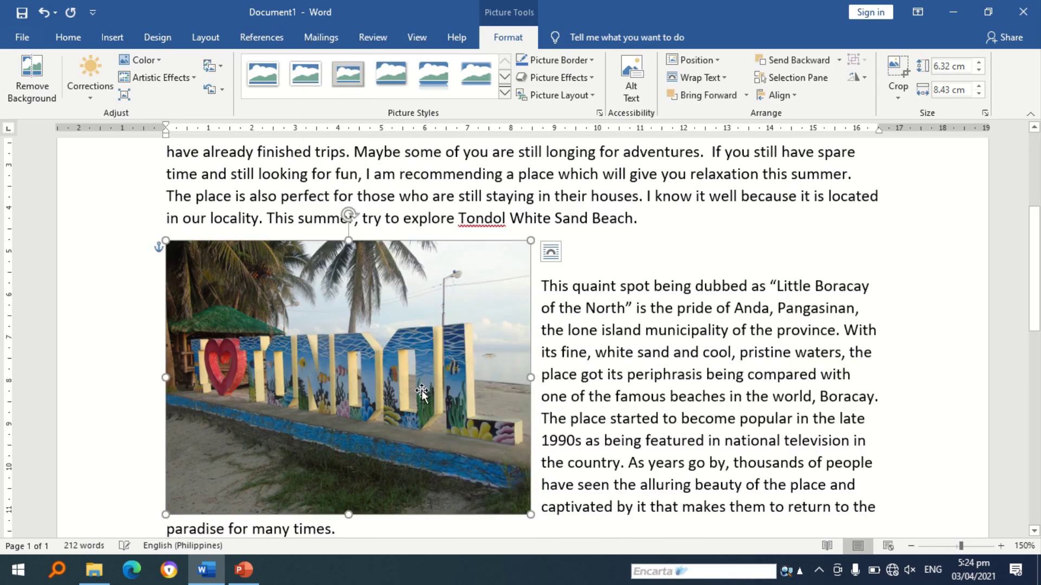
{"action": "left_click_drag", "start_coordinate": [431, 376], "coordinate": [434, 233]}
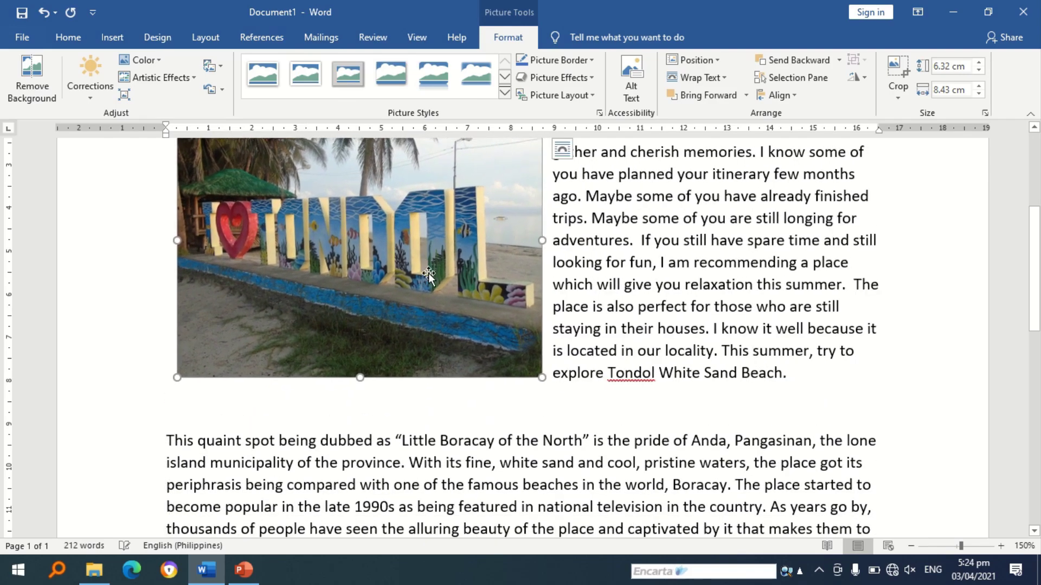
{"action": "scroll", "coordinate": [428, 273], "scroll_direction": "up", "scroll_amount": 3}
{"action": "left_click_drag", "start_coordinate": [399, 336], "coordinate": [520, 336]}
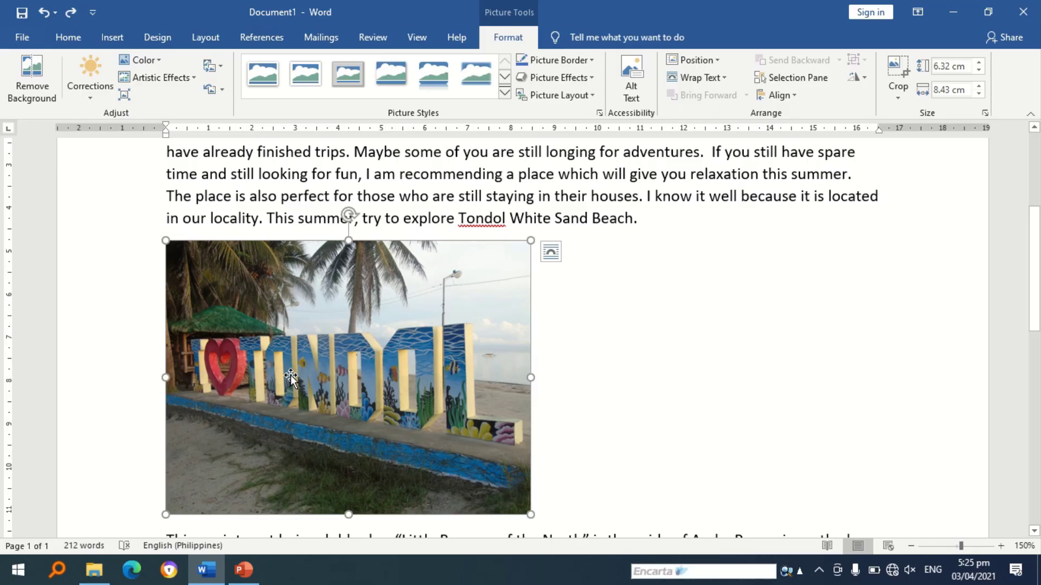
Step: Apply Through wrapping to the beach picture, move it into the middle of the first body paragraph and shift it further right
{"action": "right_click", "coordinate": [291, 378]}
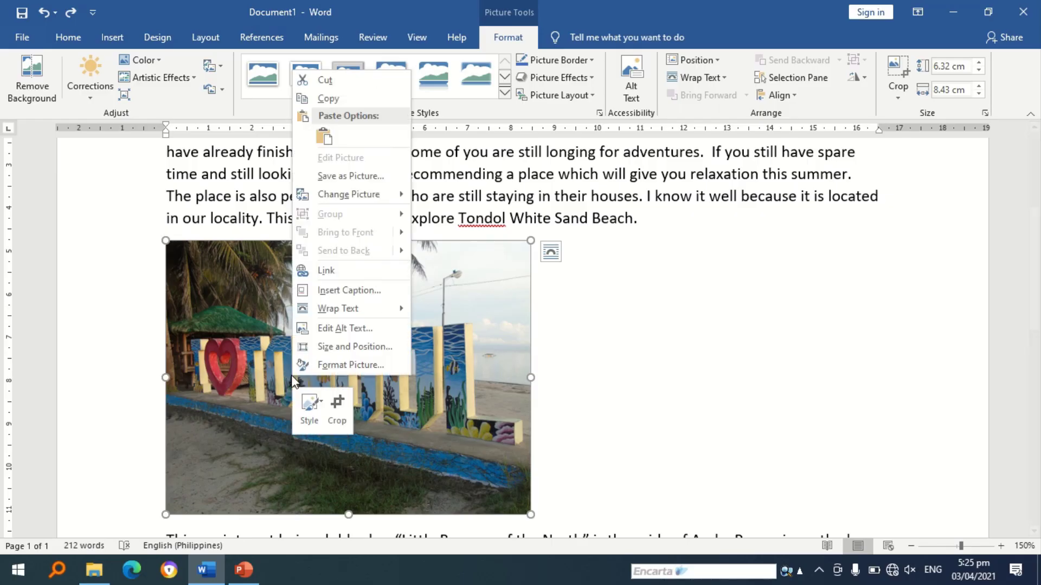
{"action": "mouse_move", "coordinate": [369, 319]}
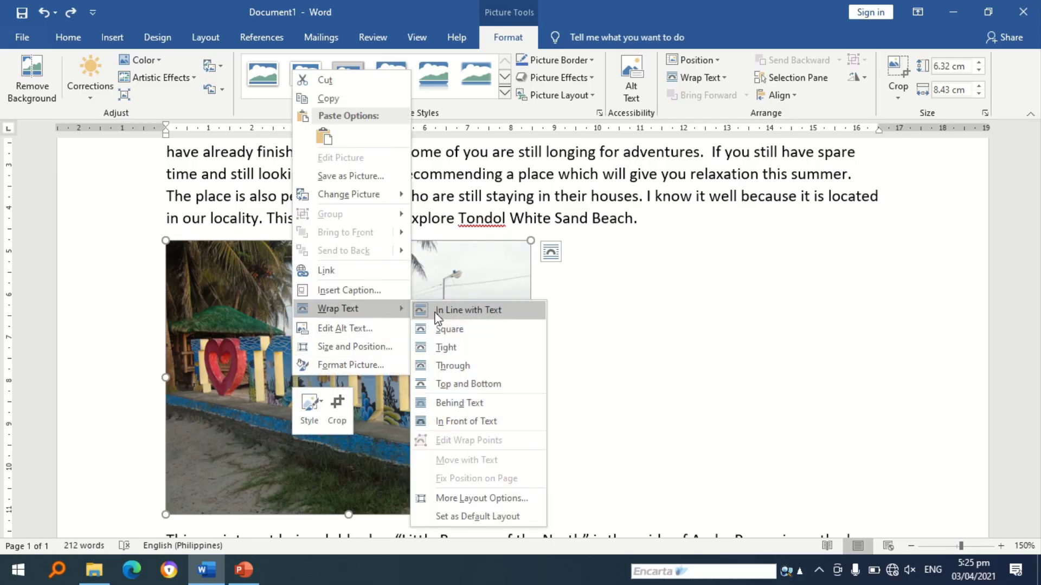
{"action": "left_click", "coordinate": [467, 367]}
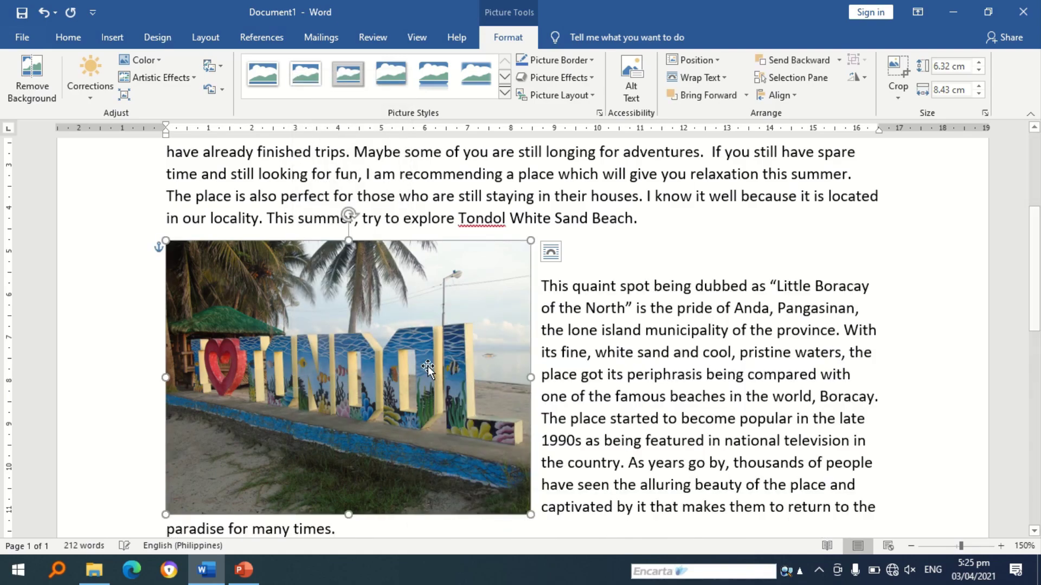
{"action": "left_click_drag", "start_coordinate": [427, 367], "coordinate": [554, 227]}
{"action": "scroll", "coordinate": [691, 413], "scroll_direction": "up", "scroll_amount": 3}
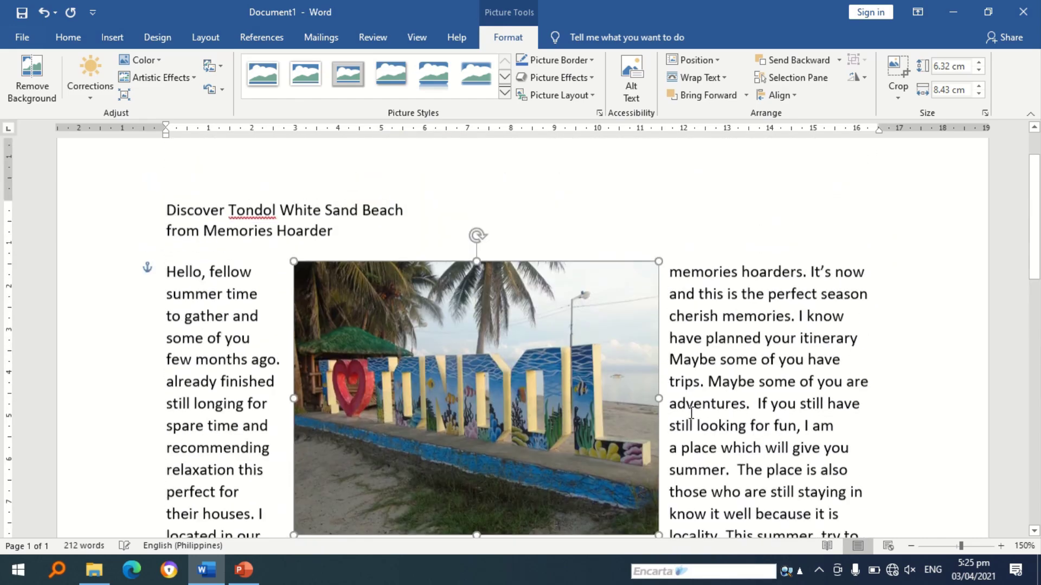
{"action": "left_click_drag", "start_coordinate": [516, 415], "coordinate": [604, 414]}
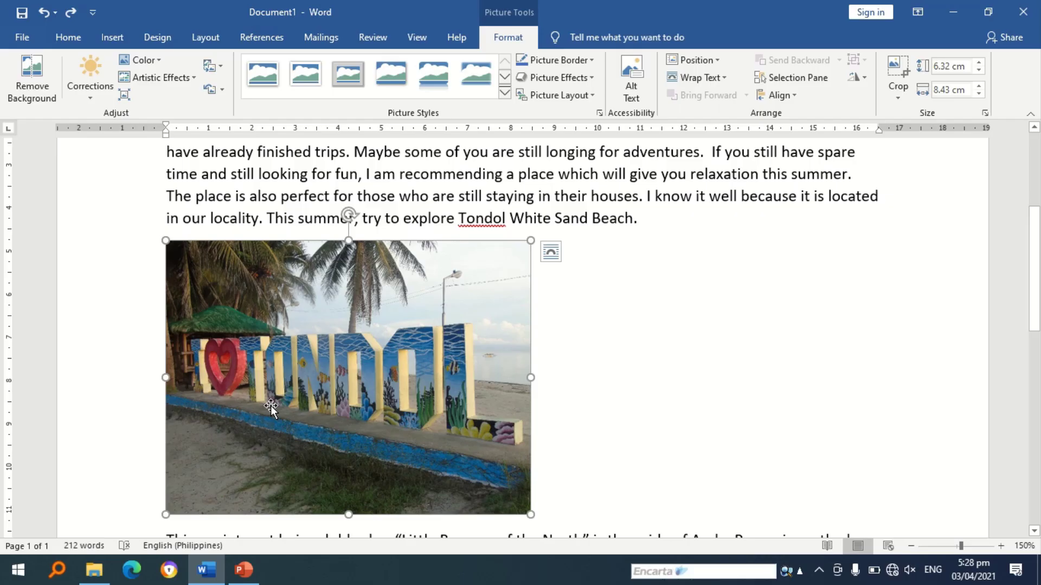
Step: Apply Top and Bottom wrapping to the beach picture, move it between lines of the first body paragraph, and try positions further down
{"action": "right_click", "coordinate": [387, 377]}
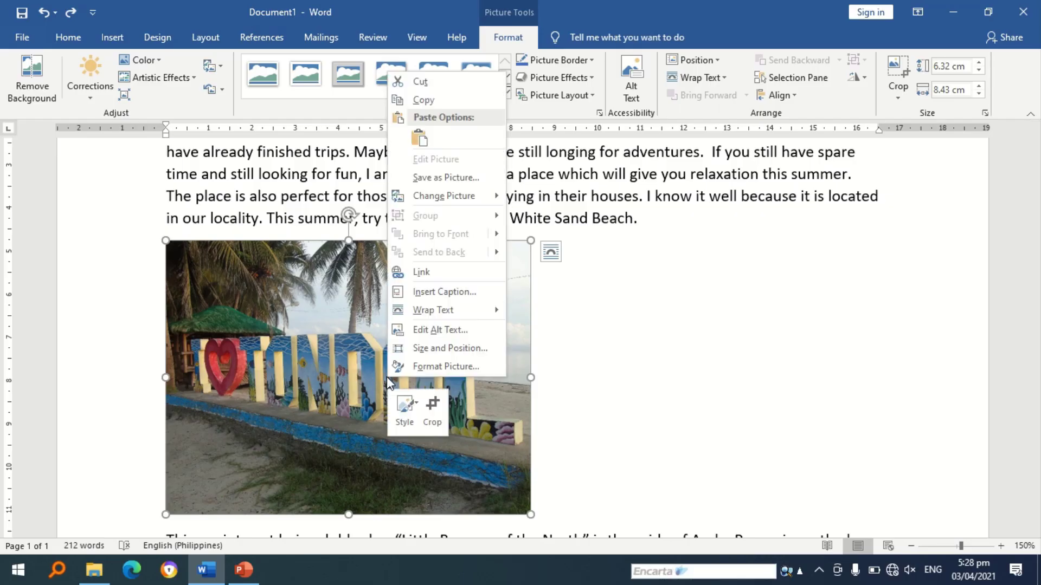
{"action": "mouse_move", "coordinate": [489, 324]}
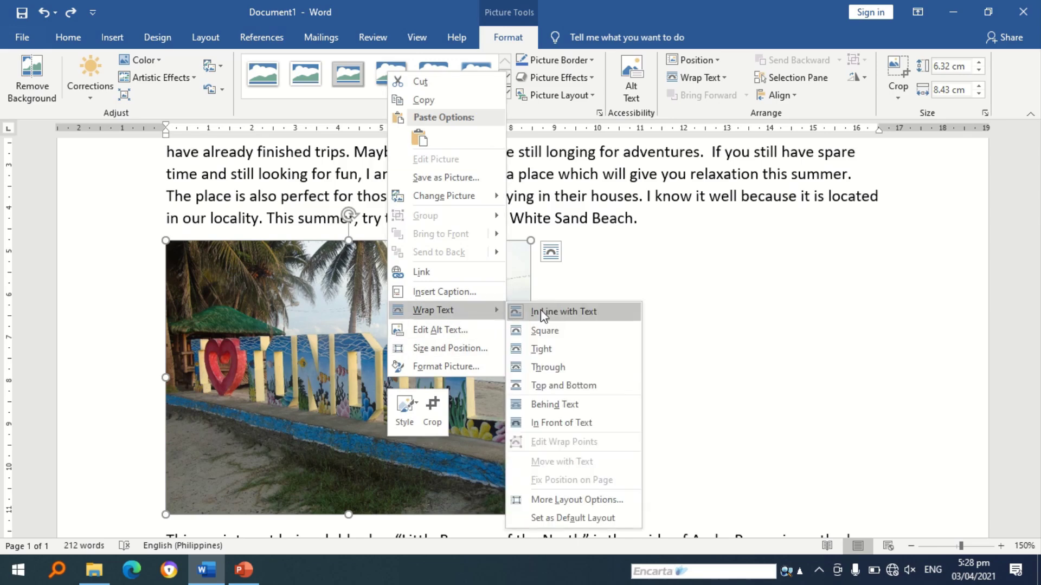
{"action": "left_click", "coordinate": [558, 385]}
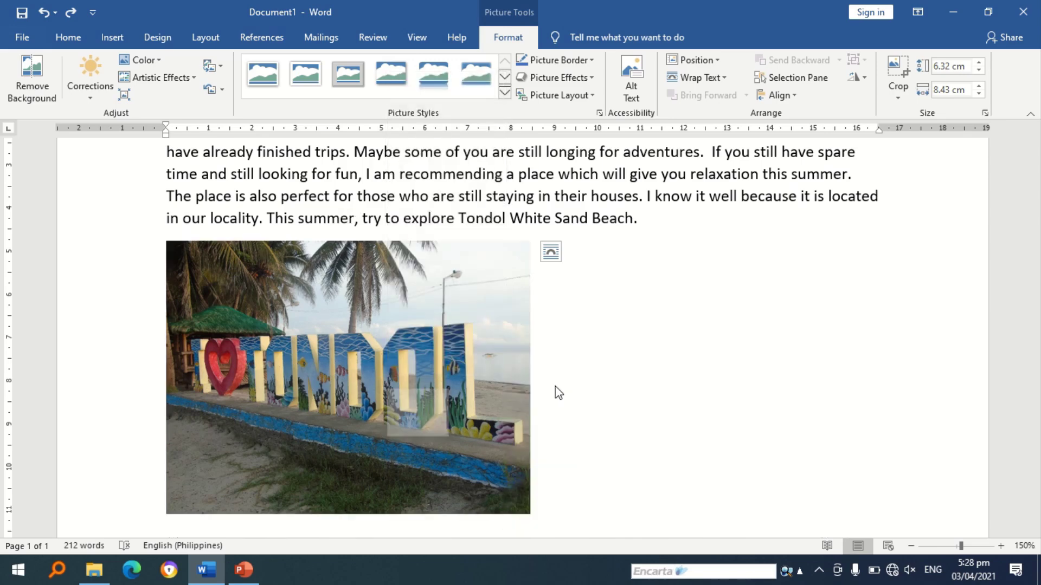
{"action": "left_click_drag", "start_coordinate": [446, 387], "coordinate": [598, 331]}
{"action": "scroll", "coordinate": [598, 331], "scroll_direction": "up", "scroll_amount": 3}
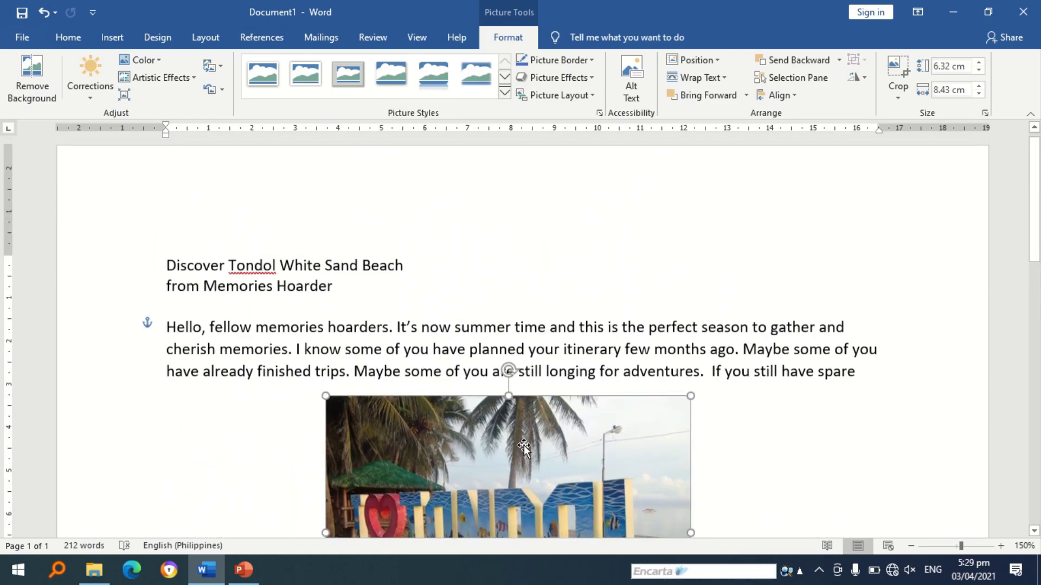
{"action": "scroll", "coordinate": [512, 370], "scroll_direction": "down", "scroll_amount": 3}
{"action": "left_click_drag", "start_coordinate": [512, 370], "coordinate": [518, 485]}
{"action": "scroll", "coordinate": [518, 476], "scroll_direction": "down", "scroll_amount": 4}
{"action": "left_click_drag", "start_coordinate": [515, 305], "coordinate": [515, 284]}
{"action": "scroll", "coordinate": [516, 282], "scroll_direction": "up", "scroll_amount": 3}
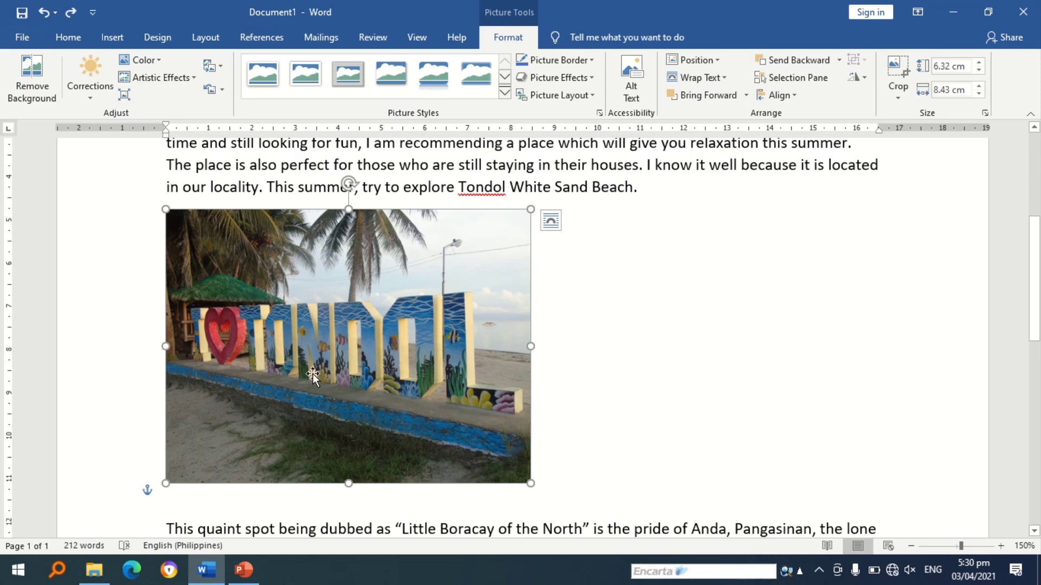
Step: Place the beach picture Behind Text and move it up and to the right so it lies under both body paragraphs
{"action": "right_click", "coordinate": [313, 376]}
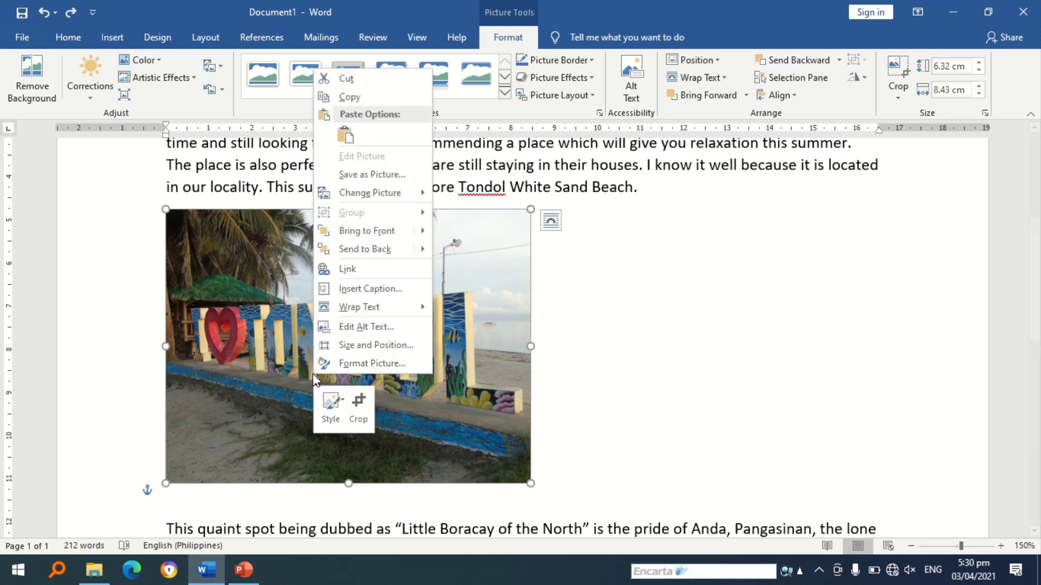
{"action": "mouse_move", "coordinate": [421, 308]}
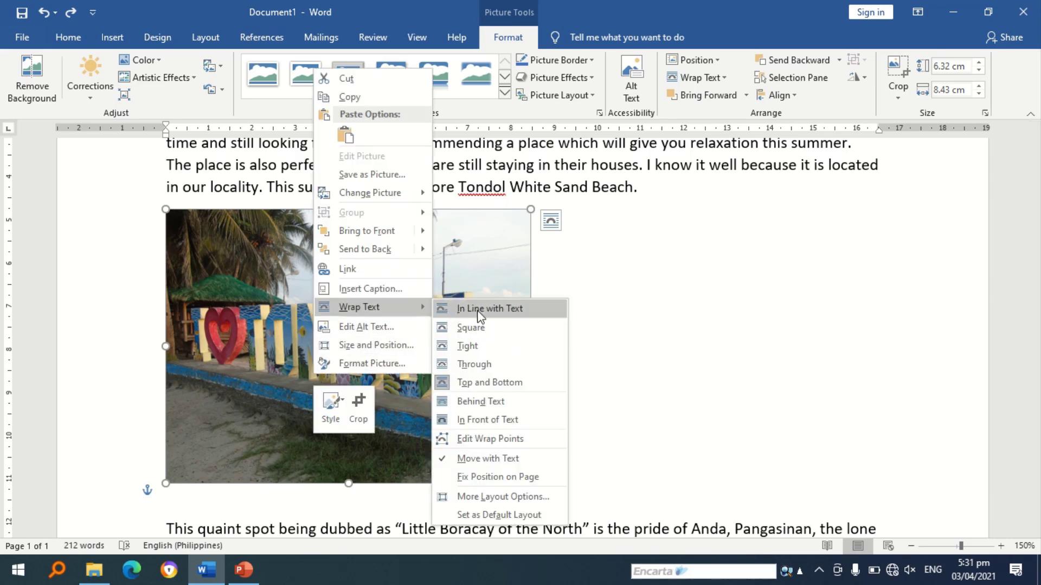
{"action": "left_click", "coordinate": [473, 402]}
{"action": "left_click_drag", "start_coordinate": [408, 399], "coordinate": [560, 398]}
{"action": "key", "text": "Up"}
{"action": "key", "text": "Up"}
{"action": "key", "text": "Up"}
{"action": "key", "text": "Up"}
{"action": "key", "text": "Up"}
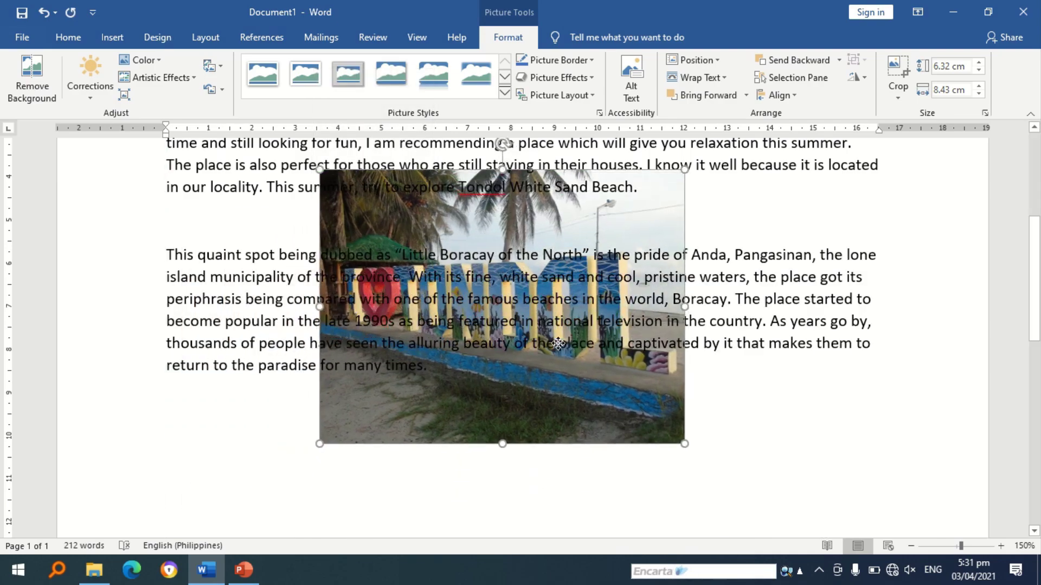
{"action": "scroll", "coordinate": [704, 423], "scroll_direction": "up", "scroll_amount": 3}
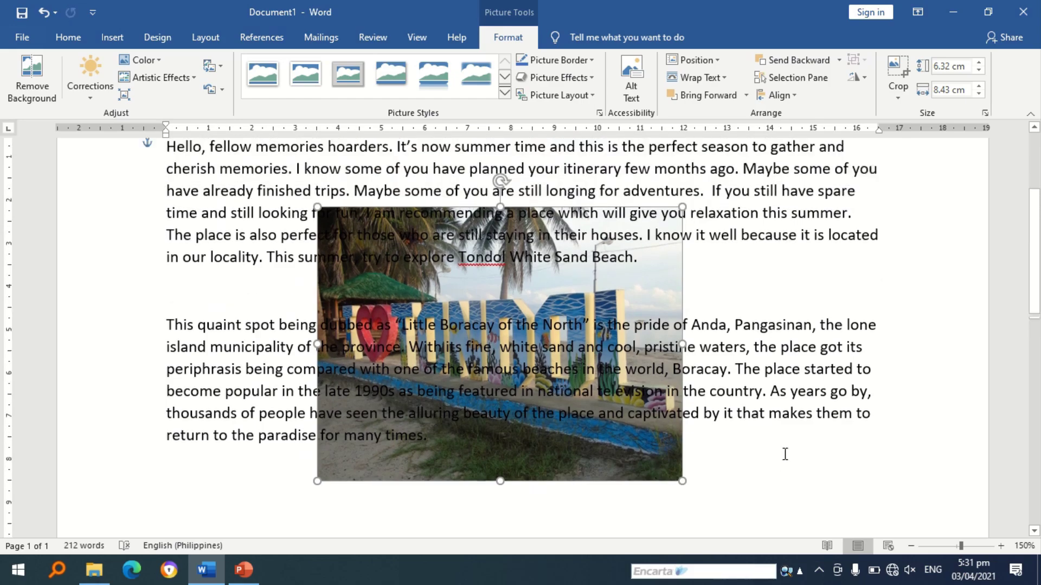
{"action": "left_click_drag", "start_coordinate": [559, 277], "coordinate": [571, 249]}
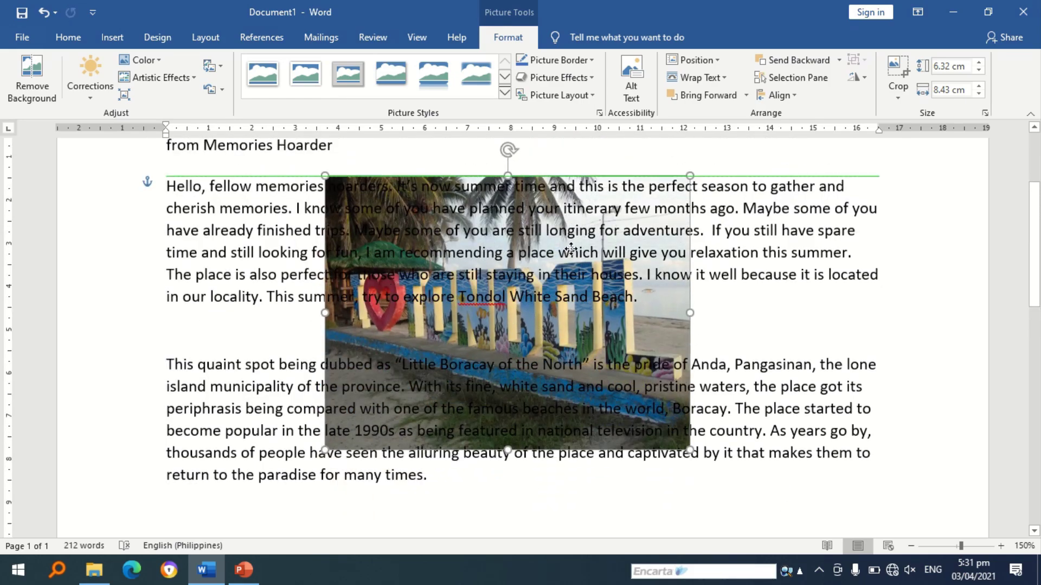
{"action": "scroll", "coordinate": [520, 233], "scroll_direction": "up", "scroll_amount": 3}
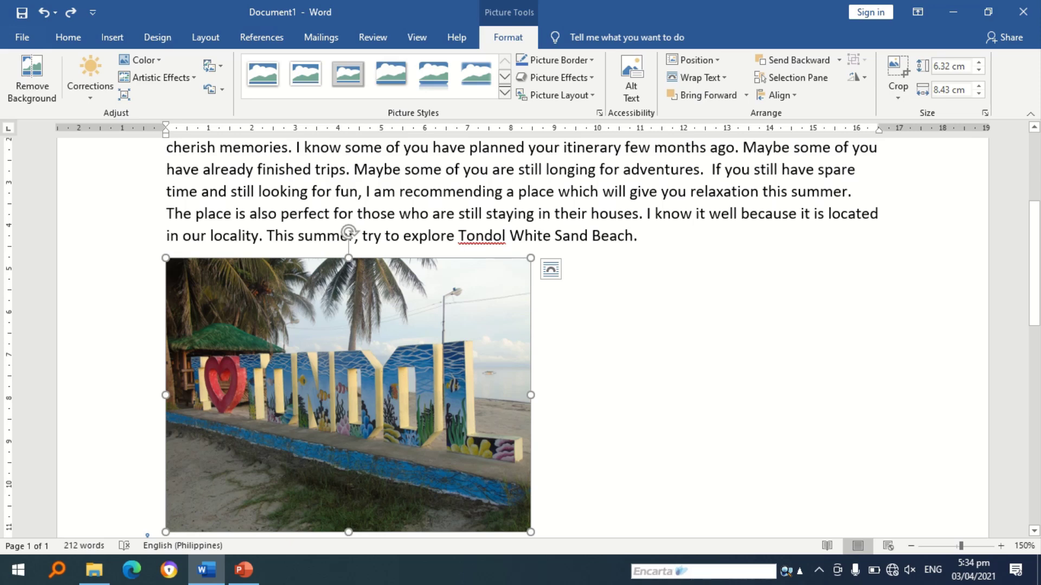
Step: Place the beach picture In Front of Text and position it over the first body paragraph at the left margin, below the title lines
{"action": "right_click", "coordinate": [382, 399]}
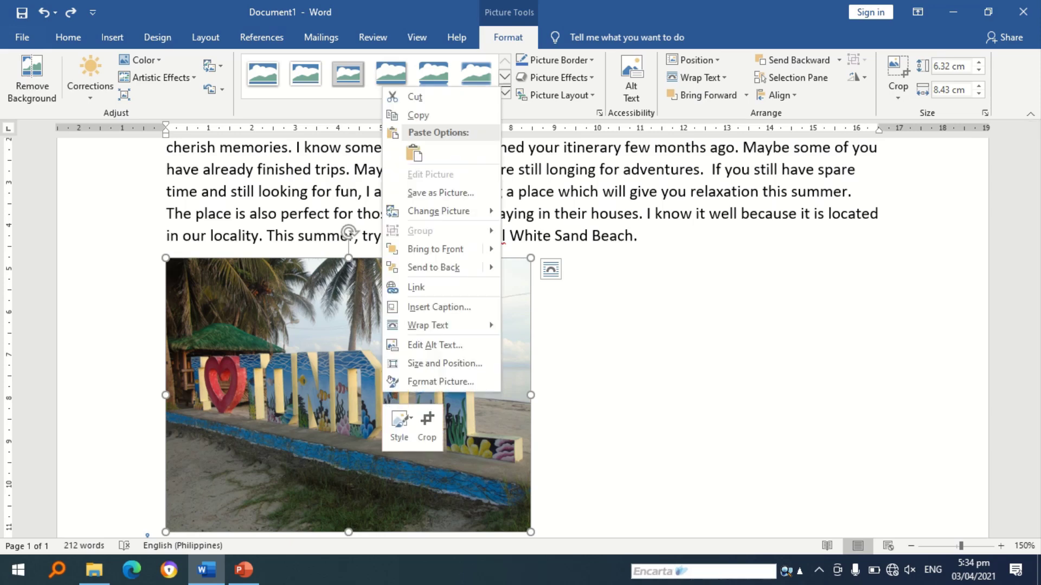
{"action": "mouse_move", "coordinate": [434, 326]}
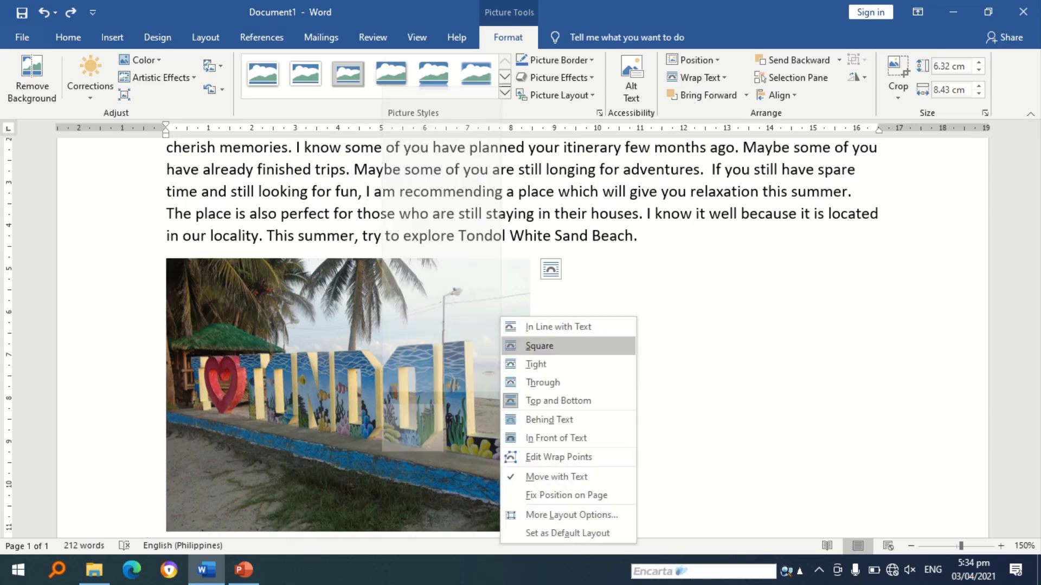
{"action": "left_click", "coordinate": [556, 438]}
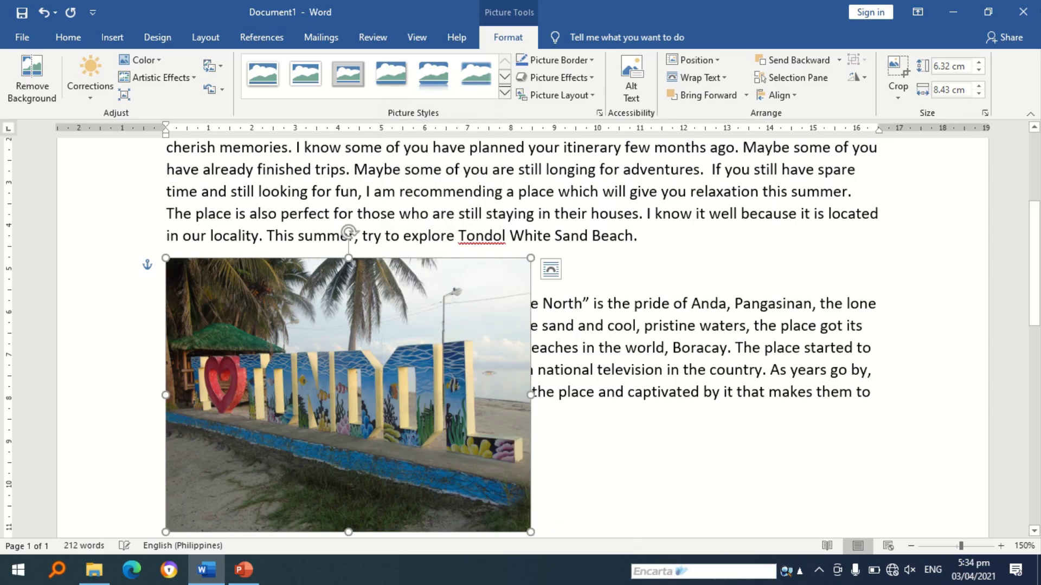
{"action": "left_click_drag", "start_coordinate": [355, 260], "coordinate": [399, 163]}
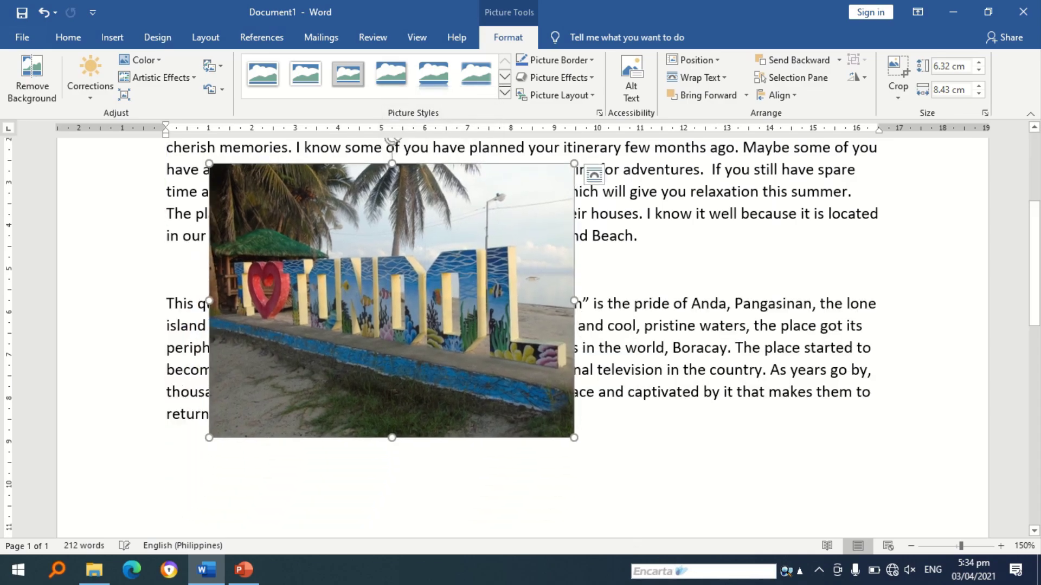
{"action": "scroll", "coordinate": [520, 336], "scroll_direction": "up", "scroll_amount": 3}
{"action": "left_click_drag", "start_coordinate": [382, 417], "coordinate": [348, 401]}
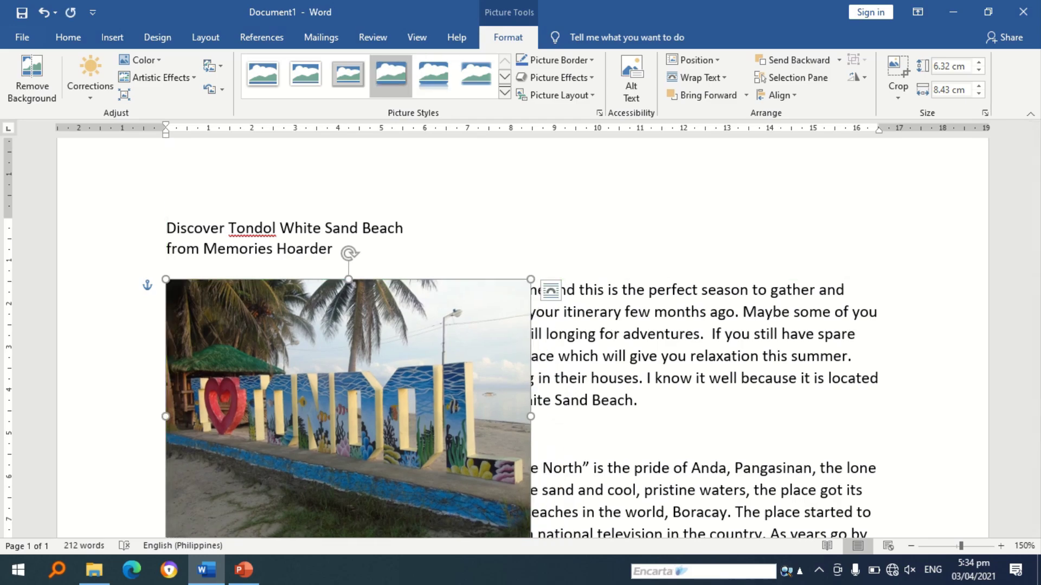